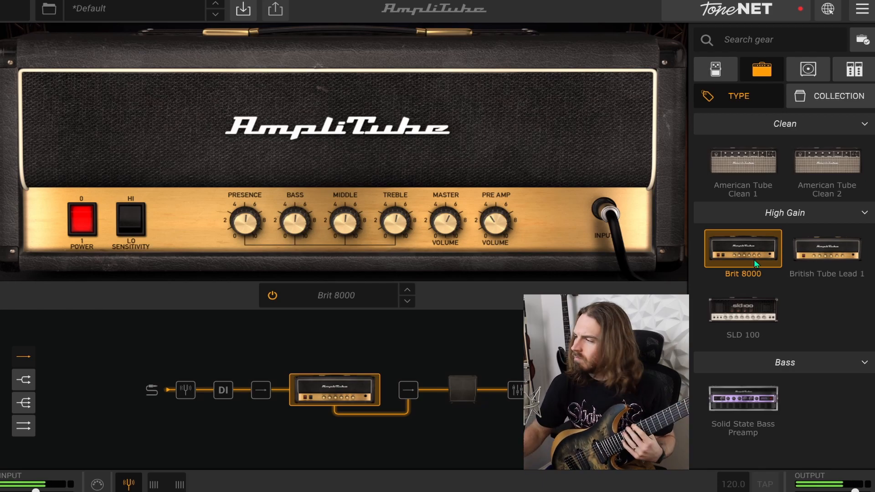
Try the British Tube Lead 1 and Solid State Bass Preamp amps, varying the bass preamp's reverb, and return to the Brit 8000.
{"action": "left_click", "coordinate": [827, 250]}
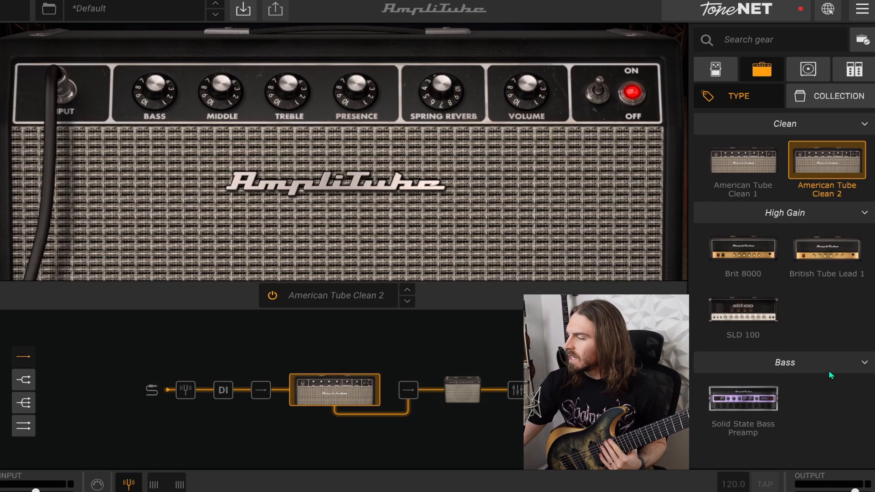
{"action": "left_click", "coordinate": [739, 406]}
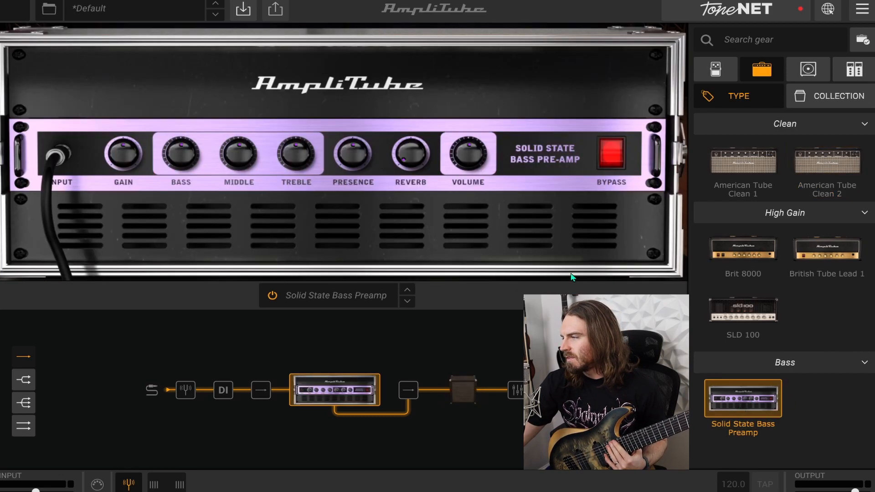
{"action": "mouse_move", "coordinate": [118, 155]}
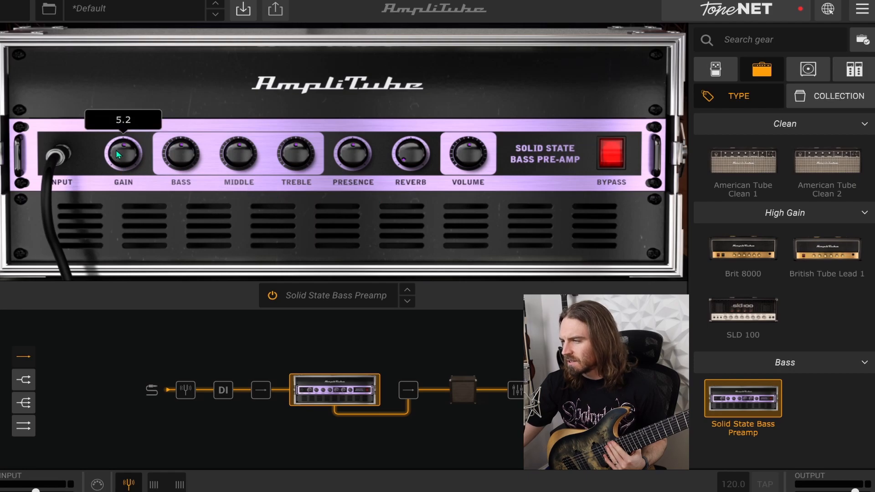
{"action": "mouse_move", "coordinate": [294, 134]}
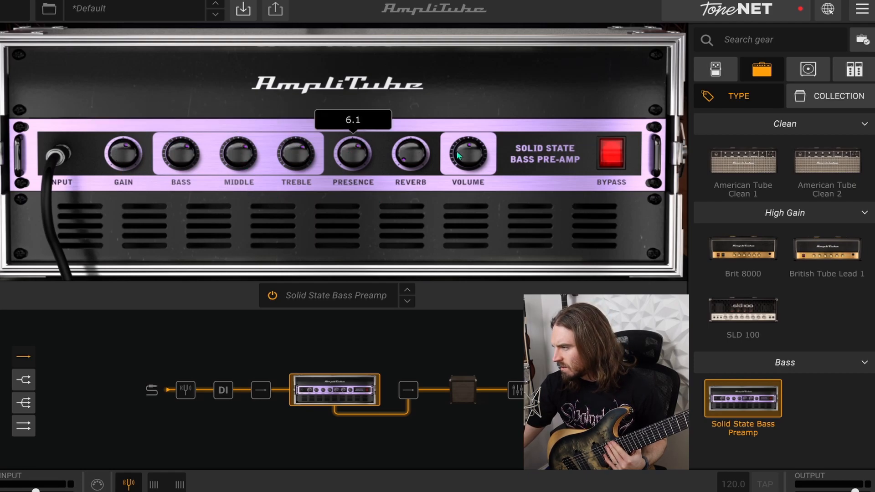
{"action": "left_click_drag", "start_coordinate": [404, 153], "coordinate": [401, 138]}
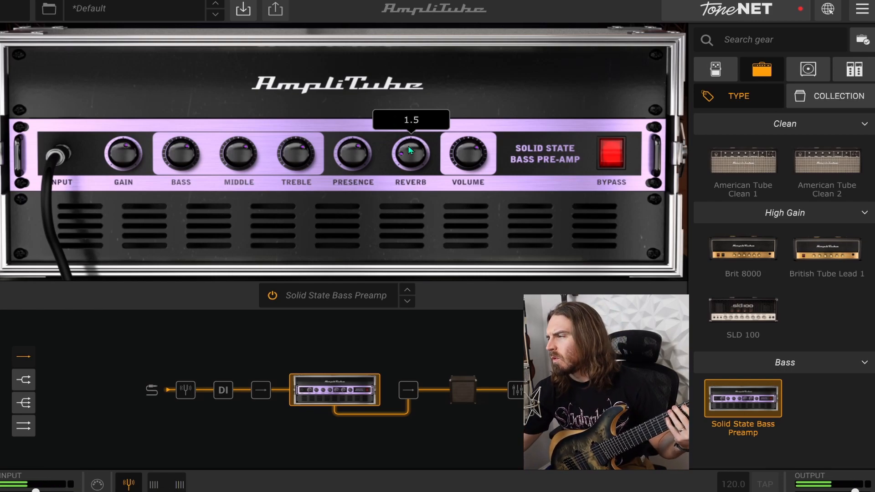
{"action": "left_click_drag", "start_coordinate": [409, 150], "coordinate": [403, 185]}
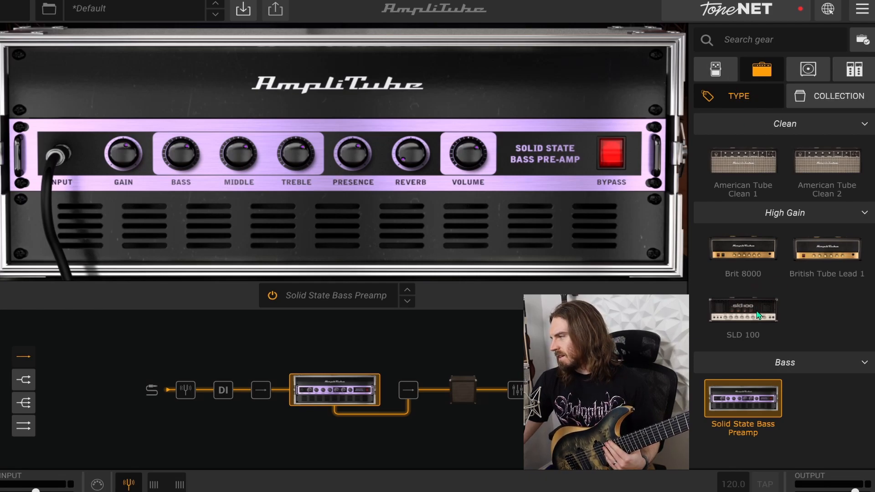
{"action": "left_click", "coordinate": [748, 257]}
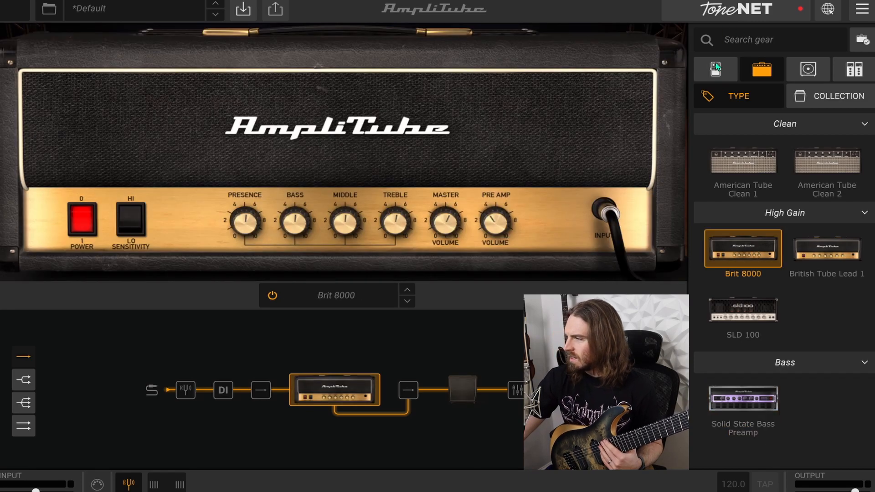
Insert a Delay pedal in the effects loop directly after the Brit 8000 amp and open its controls for editing.
{"action": "left_click", "coordinate": [716, 68]}
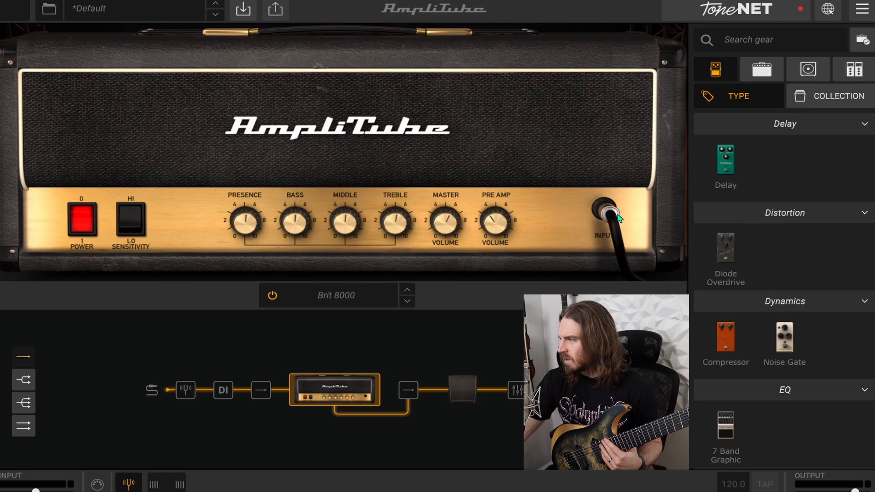
{"action": "left_click_drag", "start_coordinate": [727, 169], "coordinate": [394, 389]}
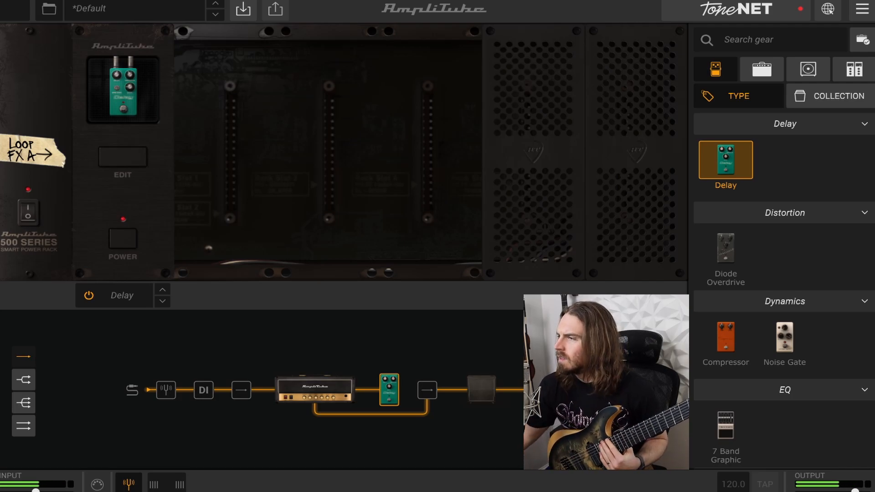
{"action": "left_click", "coordinate": [119, 160]}
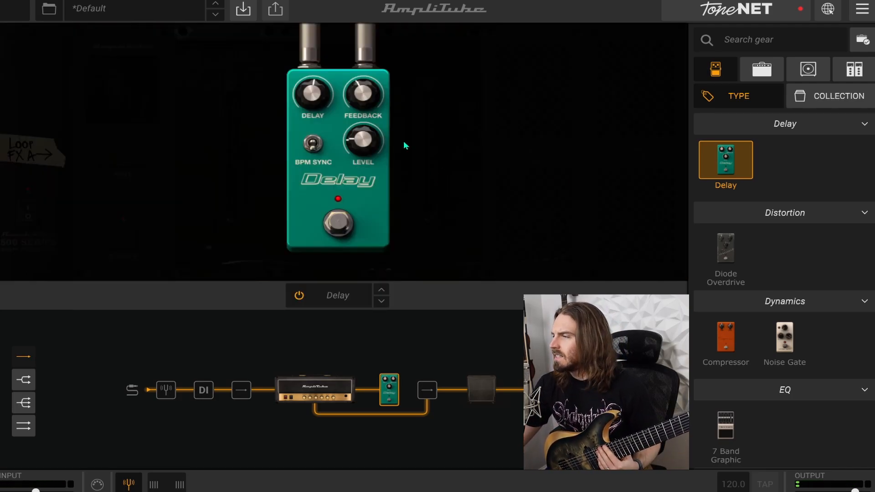
Try out the Delay pedal by raising its level and feedback, sweeping the delay time, and toggling BPM sync and the footswitch.
{"action": "left_click_drag", "start_coordinate": [369, 145], "coordinate": [390, 60]}
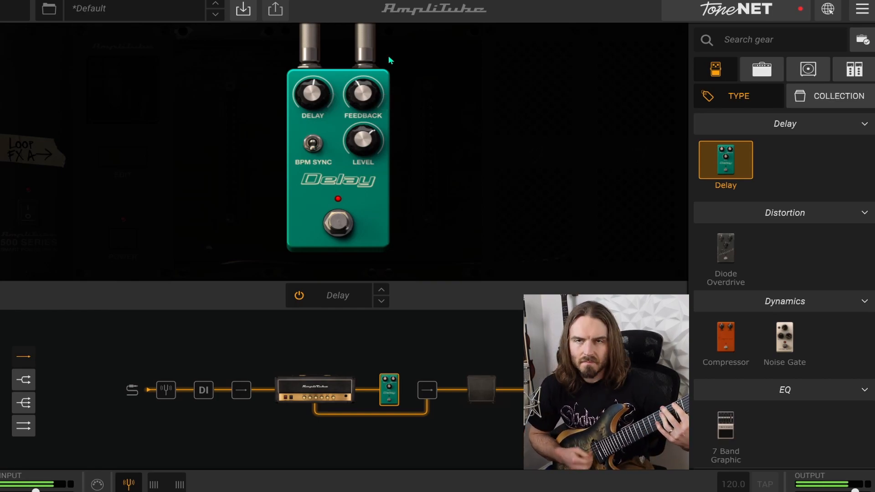
{"action": "left_click_drag", "start_coordinate": [373, 110], "coordinate": [385, 9]}
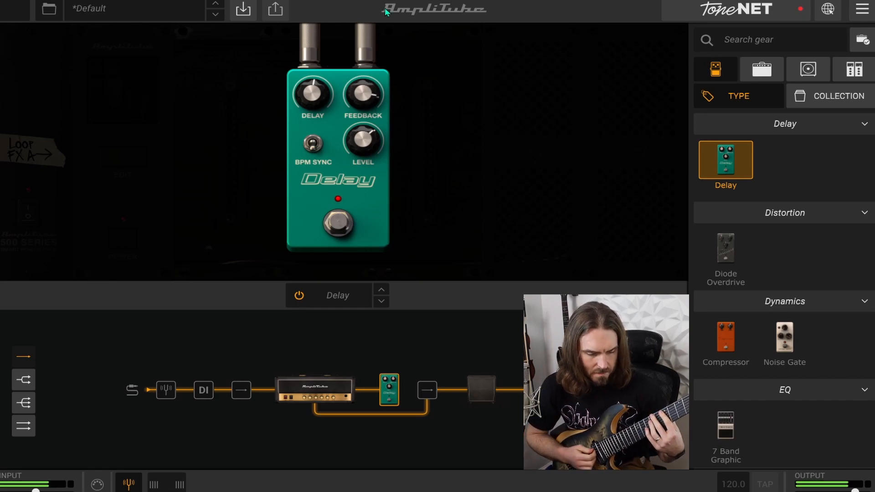
{"action": "left_click_drag", "start_coordinate": [312, 94], "coordinate": [315, 50]}
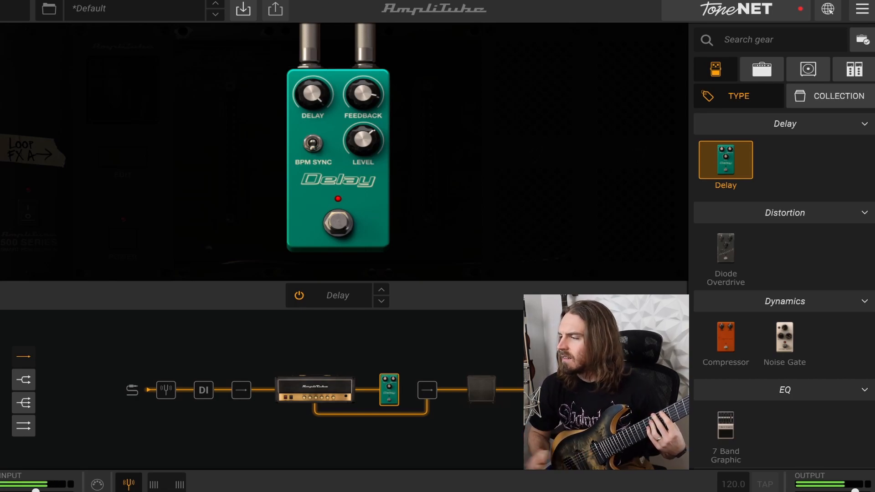
{"action": "left_click_drag", "start_coordinate": [312, 94], "coordinate": [329, 271]}
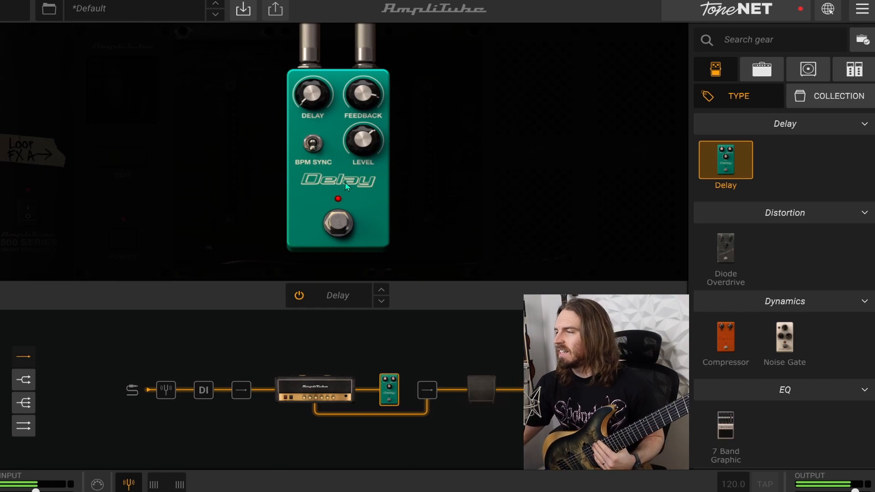
{"action": "left_click", "coordinate": [314, 148]}
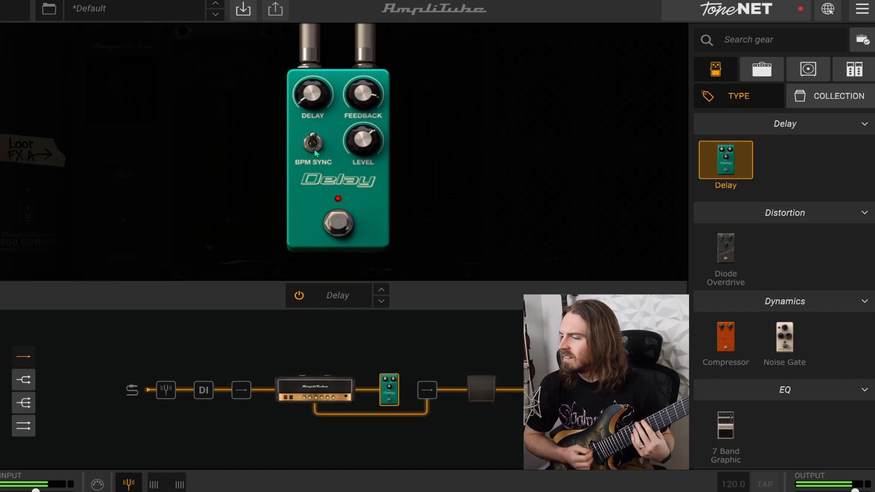
{"action": "left_click", "coordinate": [344, 225]}
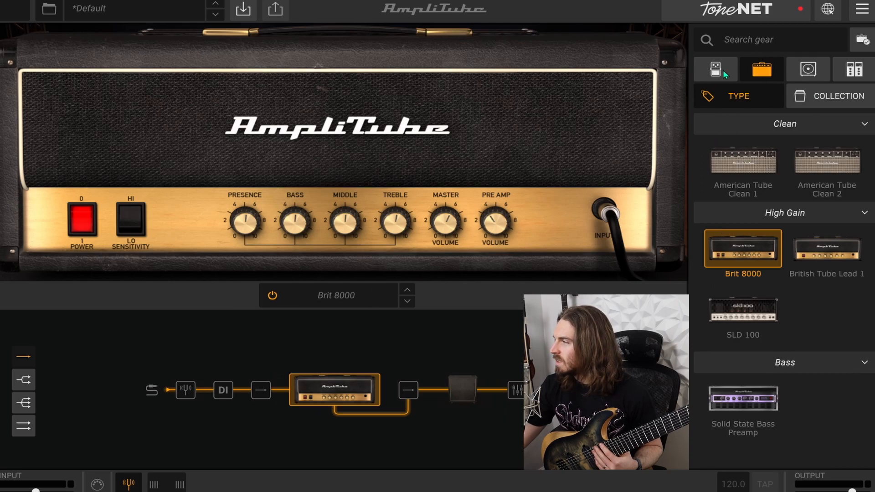
Insert a Diode Overdrive pedal between the DI block and the amp, and switch it with its footswitch.
{"action": "left_click", "coordinate": [722, 72]}
{"action": "left_click_drag", "start_coordinate": [561, 292], "coordinate": [244, 388]}
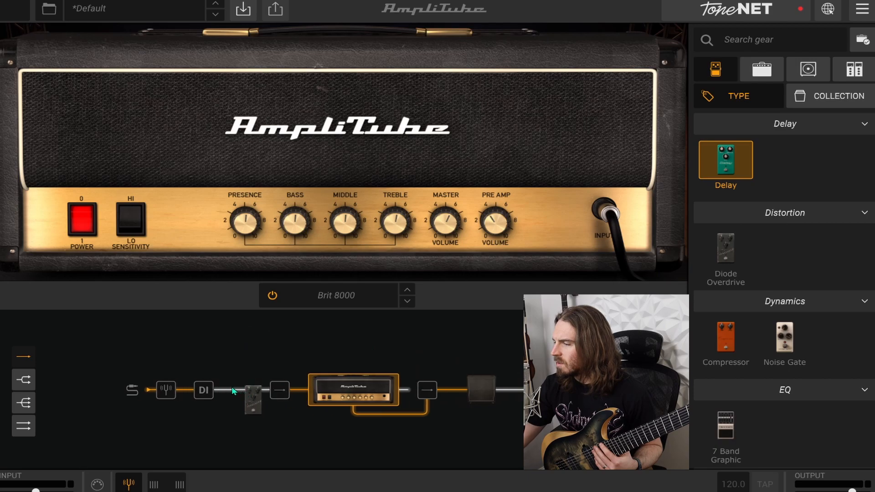
{"action": "left_click", "coordinate": [242, 384]}
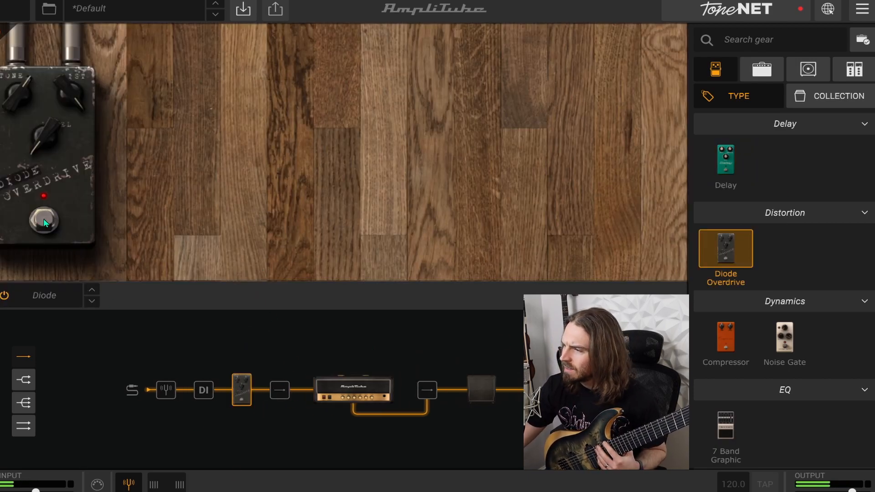
{"action": "left_click", "coordinate": [44, 222]}
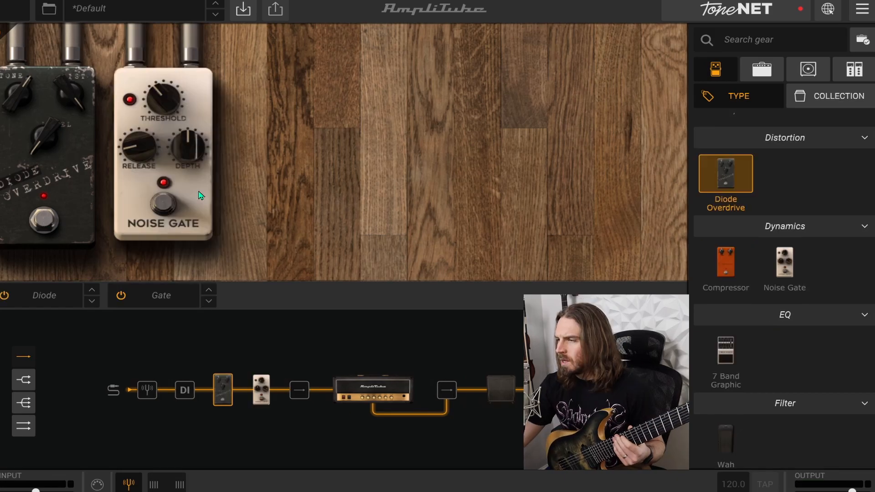
Place the Noise Gate ahead of the Diode Overdrive and adjust its release, with the threshold at about -66.3 dB.
{"action": "left_click_drag", "start_coordinate": [199, 195], "coordinate": [47, 185]}
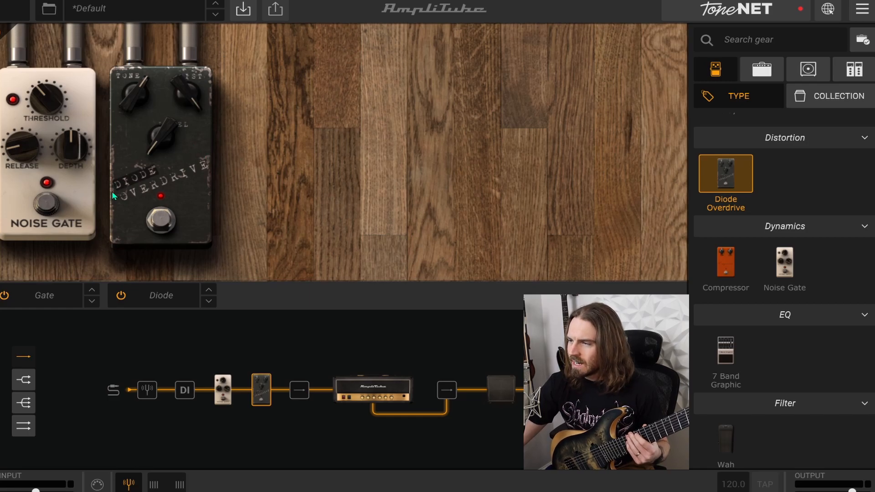
{"action": "left_click_drag", "start_coordinate": [46, 98], "coordinate": [55, 219]}
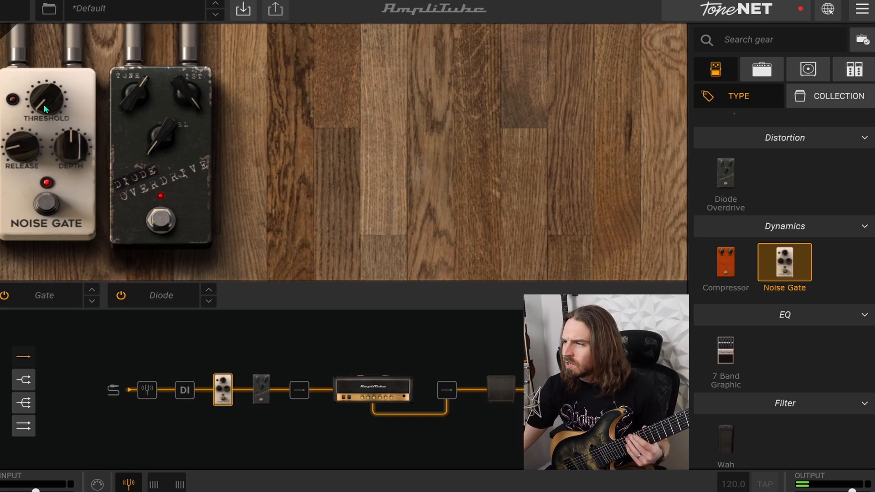
{"action": "left_click_drag", "start_coordinate": [41, 108], "coordinate": [47, 80]}
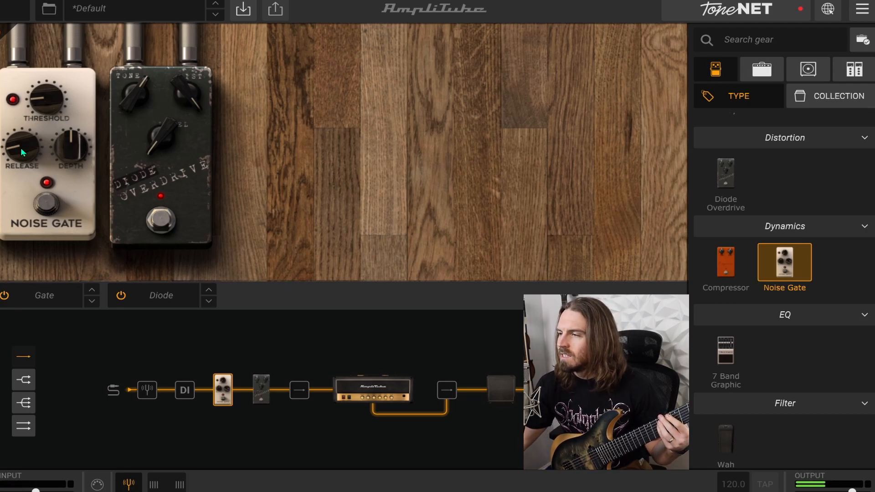
{"action": "mouse_move", "coordinate": [24, 149]}
{"action": "left_click_drag", "start_coordinate": [24, 124], "coordinate": [31, 100]}
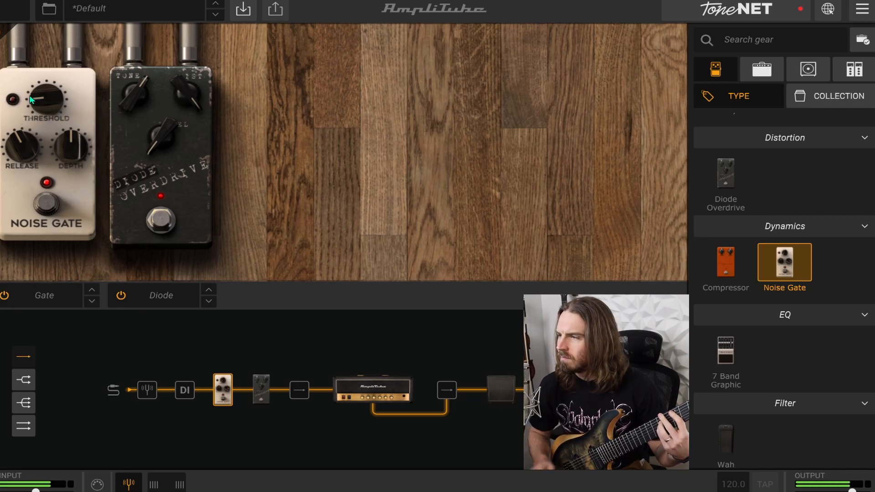
{"action": "left_click_drag", "start_coordinate": [31, 100], "coordinate": [53, 71]}
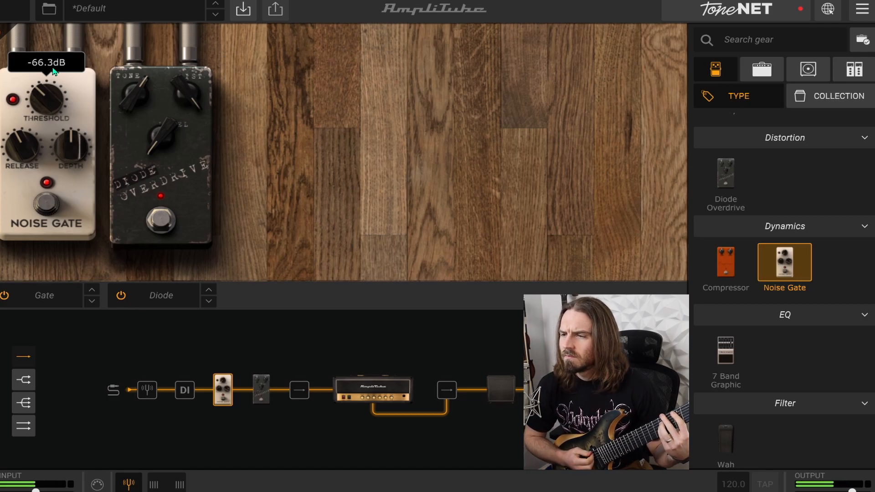
{"action": "left_click_drag", "start_coordinate": [13, 140], "coordinate": [17, 180]}
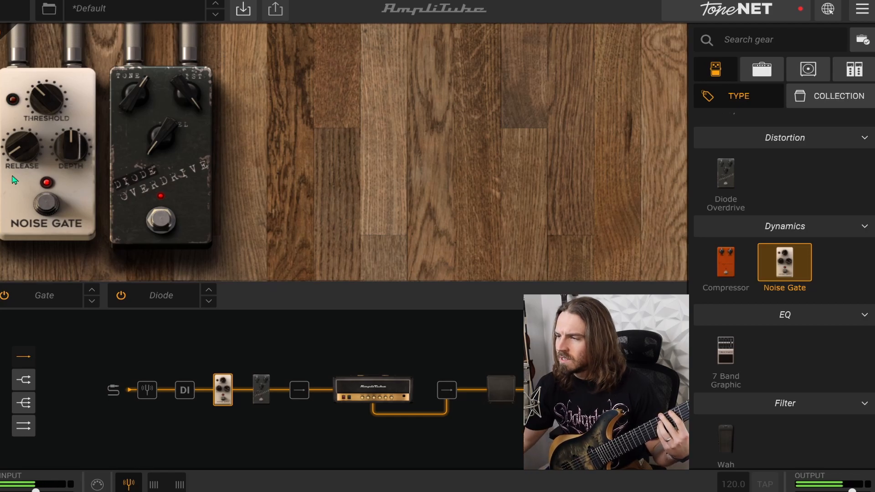
{"action": "left_click_drag", "start_coordinate": [23, 154], "coordinate": [27, 168]}
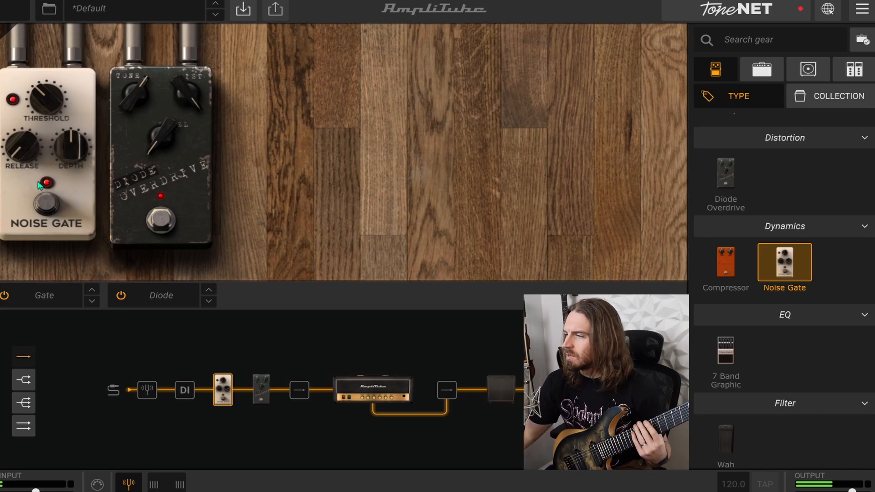
Replace the Noise Gate with the 7 Band Graphic EQ pedal in front of the Diode Overdrive.
{"action": "scroll", "coordinate": [836, 296], "scroll_direction": "down", "scroll_amount": 5}
{"action": "scroll", "coordinate": [797, 289], "scroll_direction": "up", "scroll_amount": 6}
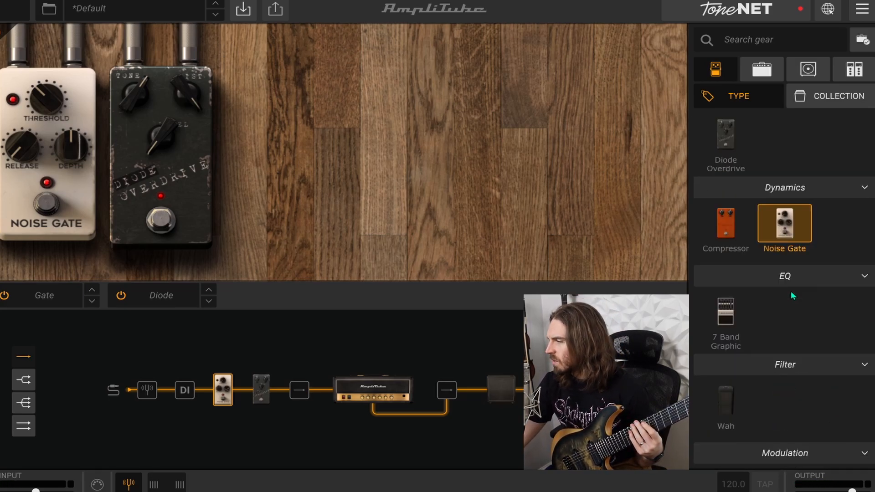
{"action": "left_click_drag", "start_coordinate": [725, 402], "coordinate": [118, 187]}
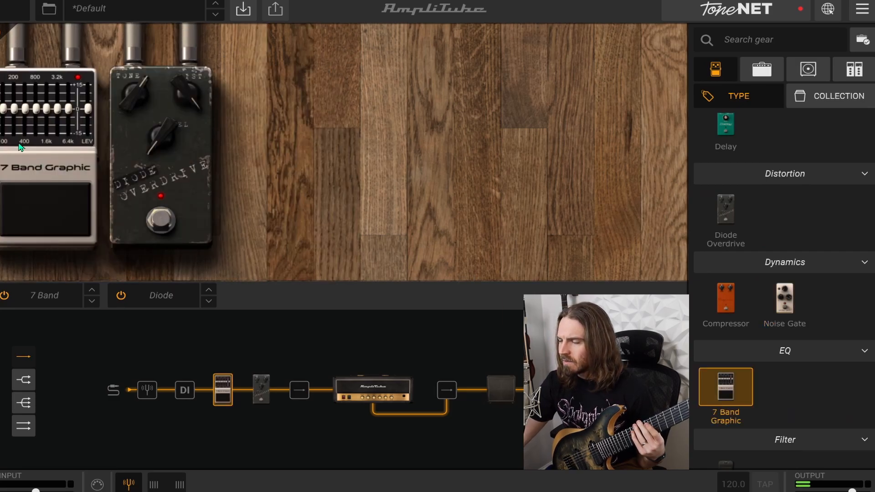
Boost 400 Hz to 3.2 kHz and cut 100 Hz, 200 Hz and 6.4 kHz on the graphic EQ, toggling its bypass to compare.
{"action": "left_click_drag", "start_coordinate": [4, 111], "coordinate": [3, 118]}
{"action": "left_click_drag", "start_coordinate": [15, 110], "coordinate": [36, 101]}
{"action": "mouse_move", "coordinate": [47, 108]}
{"action": "left_mouse_down"}
{"action": "mouse_move", "coordinate": [47, 95]}
{"action": "mouse_move", "coordinate": [57, 107]}
{"action": "left_mouse_up"}
{"action": "mouse_move", "coordinate": [68, 109]}
{"action": "left_mouse_down"}
{"action": "mouse_move", "coordinate": [68, 122]}
{"action": "mouse_move", "coordinate": [47, 106]}
{"action": "left_mouse_up"}
{"action": "mouse_move", "coordinate": [37, 101]}
{"action": "left_mouse_down"}
{"action": "mouse_move", "coordinate": [87, 108]}
{"action": "mouse_move", "coordinate": [86, 95]}
{"action": "mouse_move", "coordinate": [85, 107]}
{"action": "left_mouse_up"}
{"action": "left_click_drag", "start_coordinate": [17, 104], "coordinate": [41, 113]}
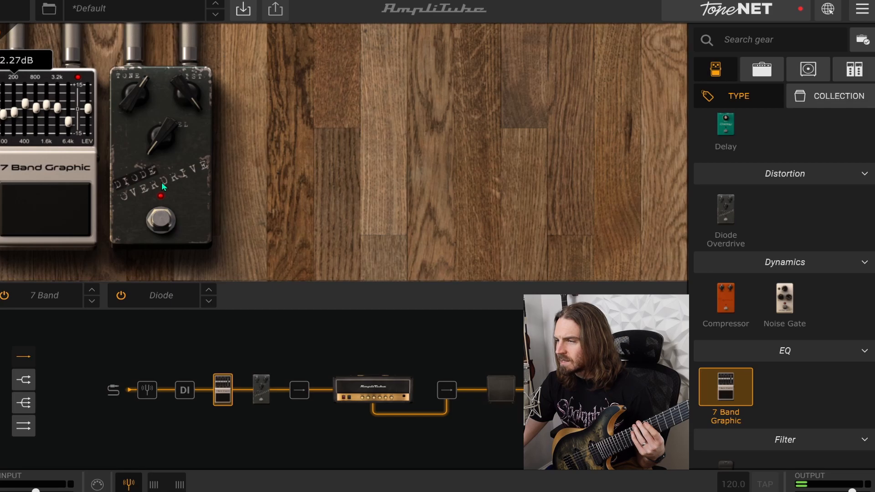
{"action": "left_click", "coordinate": [52, 203]}
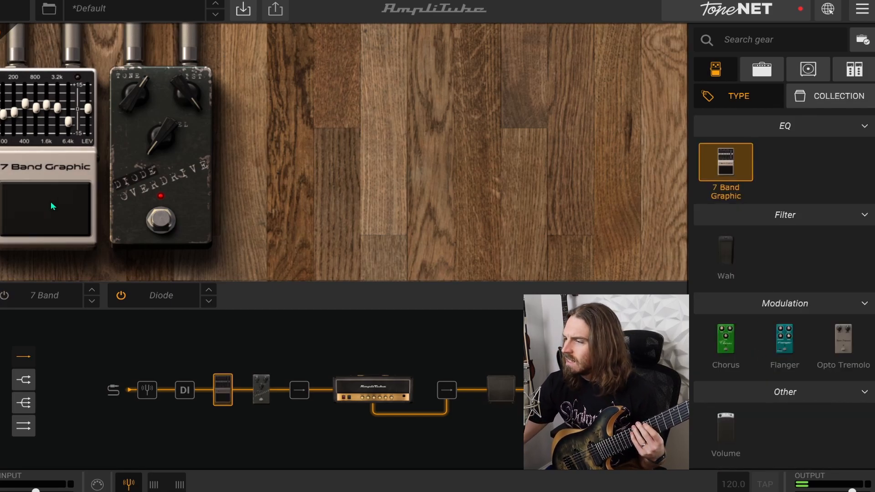
{"action": "right_click", "coordinate": [58, 203]}
{"action": "left_click", "coordinate": [66, 206]}
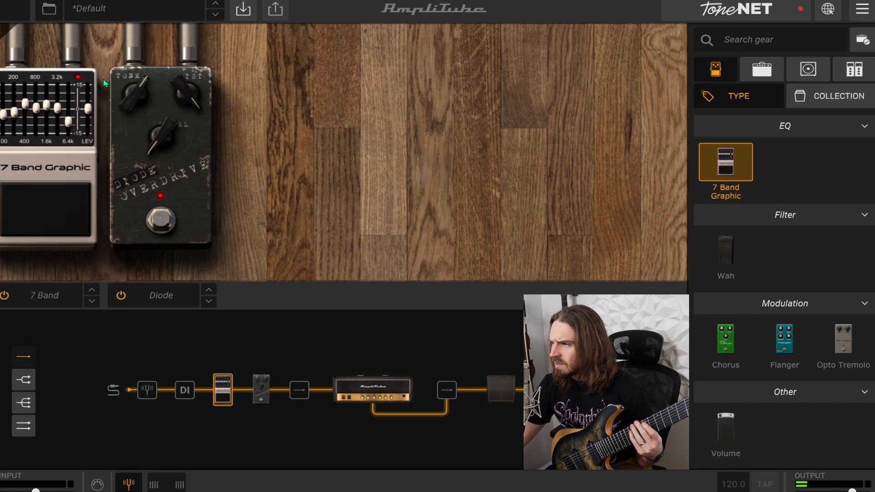
Remove the Diode Overdrive and 7 Band Graphic pedals from the signal chain.
{"action": "right_click", "coordinate": [260, 398]}
{"action": "left_click", "coordinate": [276, 430]}
{"action": "right_click", "coordinate": [247, 400]}
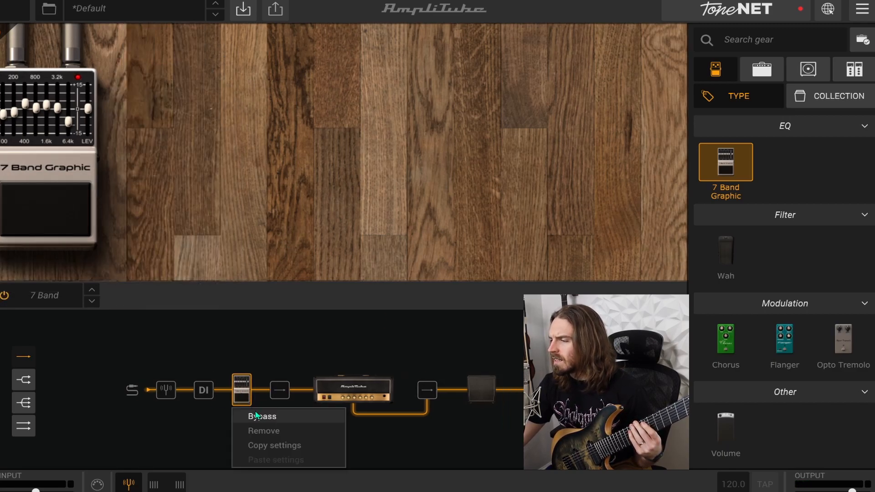
{"action": "left_click", "coordinate": [264, 430]}
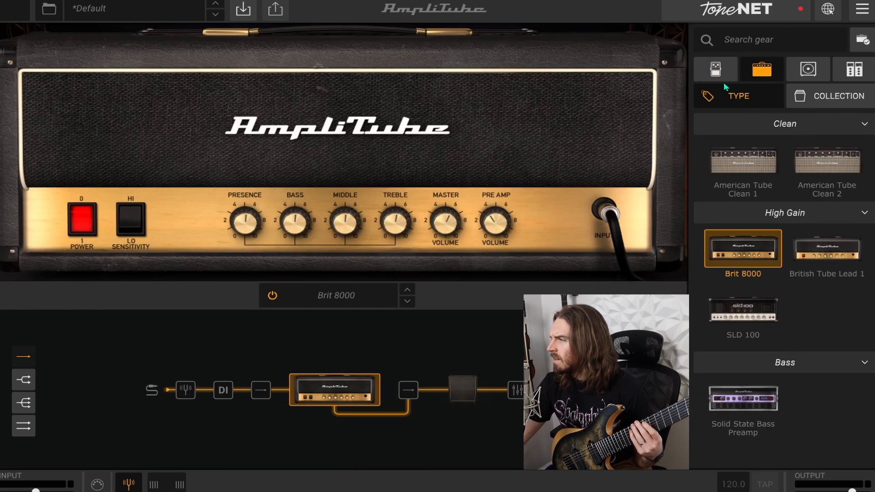
Add the Wah pedal to the rack slot after the speaker cabinet.
{"action": "left_click", "coordinate": [716, 70]}
{"action": "scroll", "coordinate": [804, 265], "scroll_direction": "down", "scroll_amount": 3}
{"action": "scroll", "coordinate": [797, 304], "scroll_direction": "down", "scroll_amount": 2}
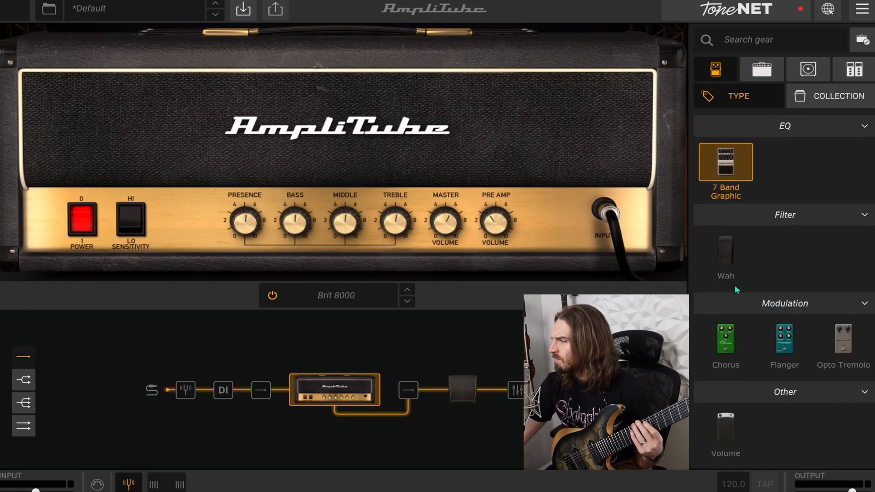
{"action": "left_click_drag", "start_coordinate": [721, 258], "coordinate": [507, 397]}
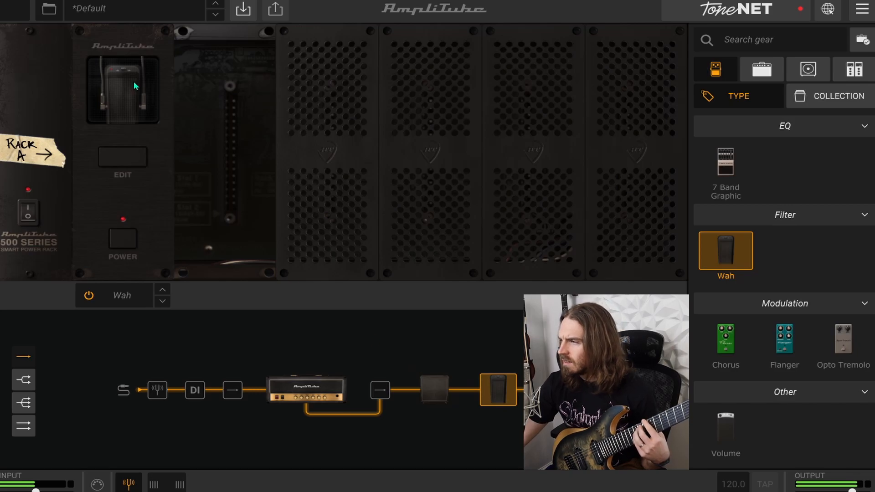
Open the Wah for editing, sweep its treadle down and up to hear it, and remove it from the signal chain.
{"action": "left_click", "coordinate": [136, 159]}
{"action": "left_click_drag", "start_coordinate": [319, 214], "coordinate": [344, 266]}
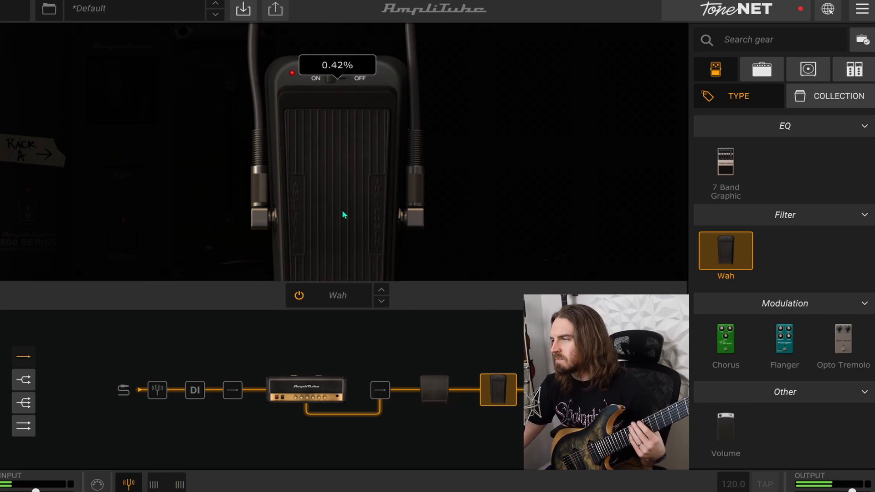
{"action": "left_click_drag", "start_coordinate": [332, 177], "coordinate": [332, 134]}
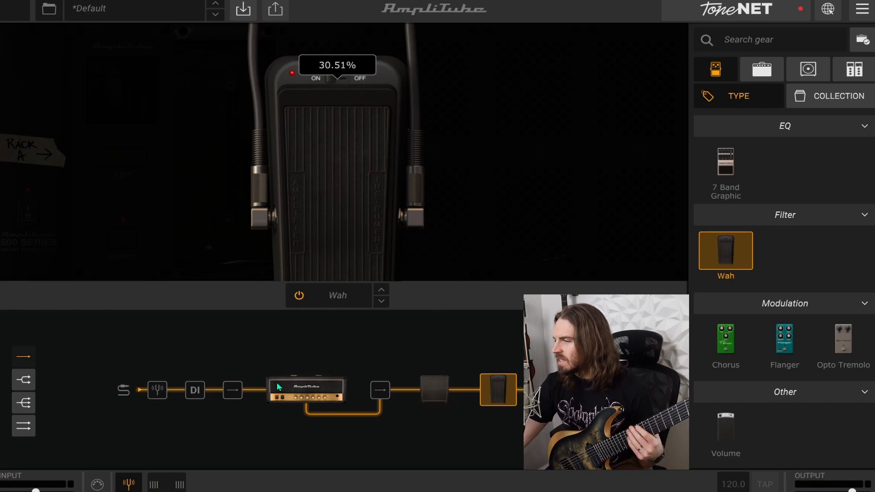
{"action": "right_click", "coordinate": [498, 407]}
{"action": "left_click", "coordinate": [499, 430]}
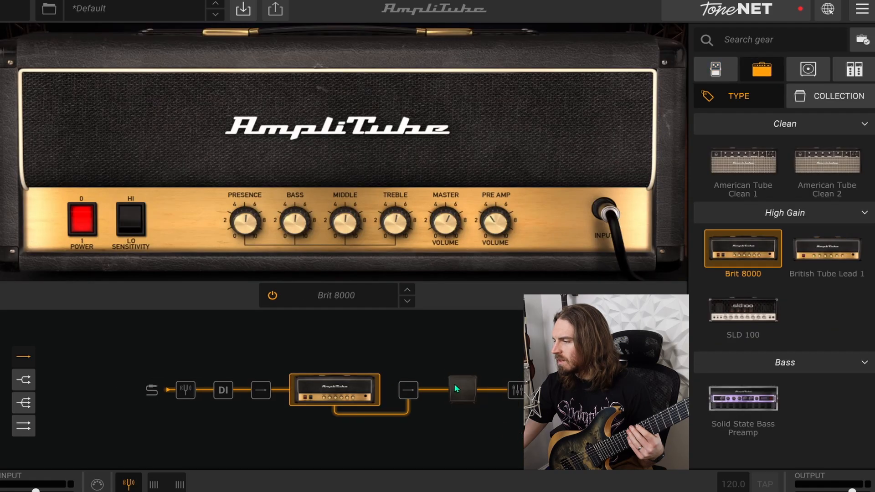
Add the Chorus pedal to the signal chain between the DI and the Brit 8000 amp.
{"action": "left_click", "coordinate": [715, 69]}
{"action": "scroll", "coordinate": [708, 347], "scroll_direction": "down", "scroll_amount": 5}
{"action": "left_click_drag", "start_coordinate": [729, 346], "coordinate": [244, 387]}
Toggle the Chorus pedal's bypass to compare the sound and raise its Level and Rate.
{"action": "left_click", "coordinate": [49, 222]}
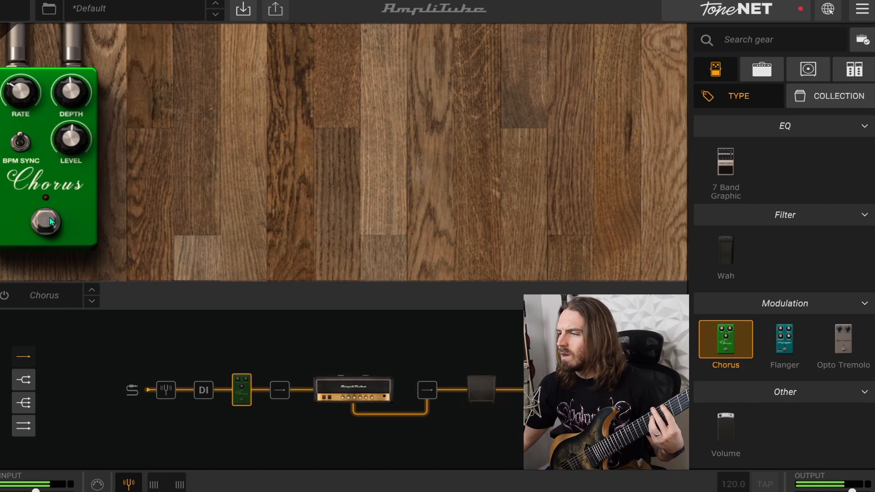
{"action": "left_click", "coordinate": [44, 219]}
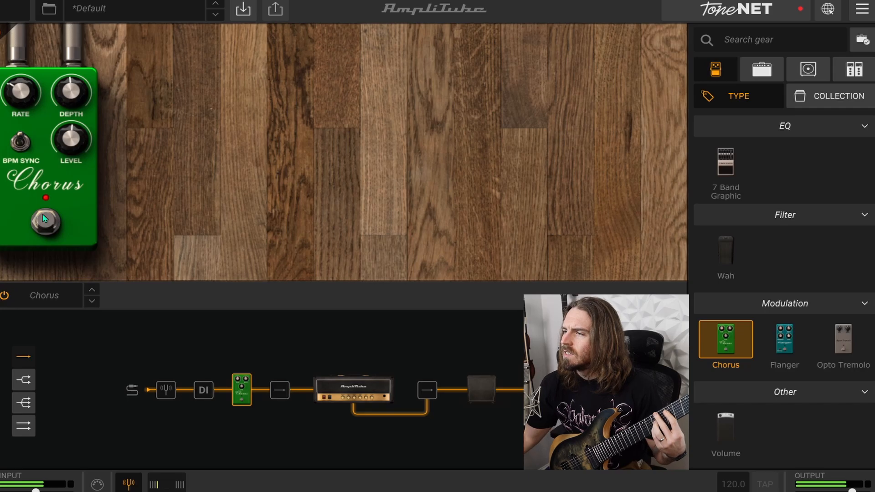
{"action": "left_click_drag", "start_coordinate": [71, 140], "coordinate": [76, 57]}
{"action": "left_click_drag", "start_coordinate": [20, 89], "coordinate": [41, 40]}
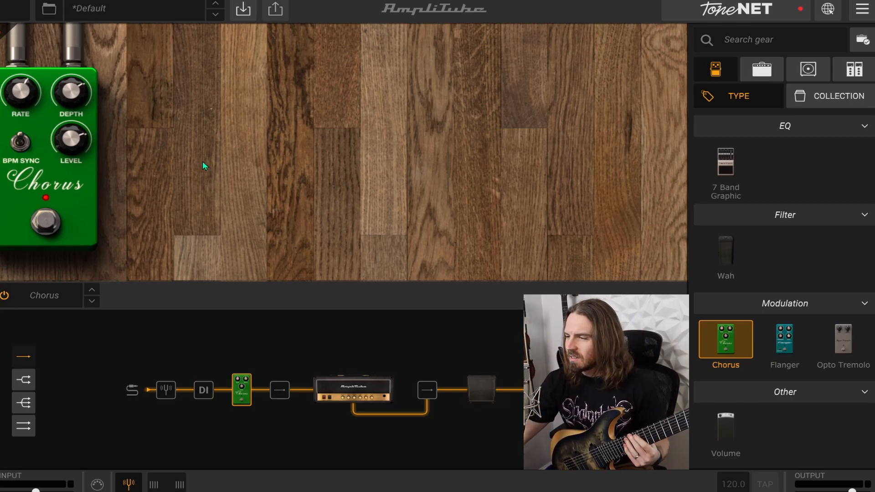
Swap the Chorus pedal for the Flanger in the same slot.
{"action": "right_click", "coordinate": [64, 204]}
{"action": "left_click", "coordinate": [105, 242]}
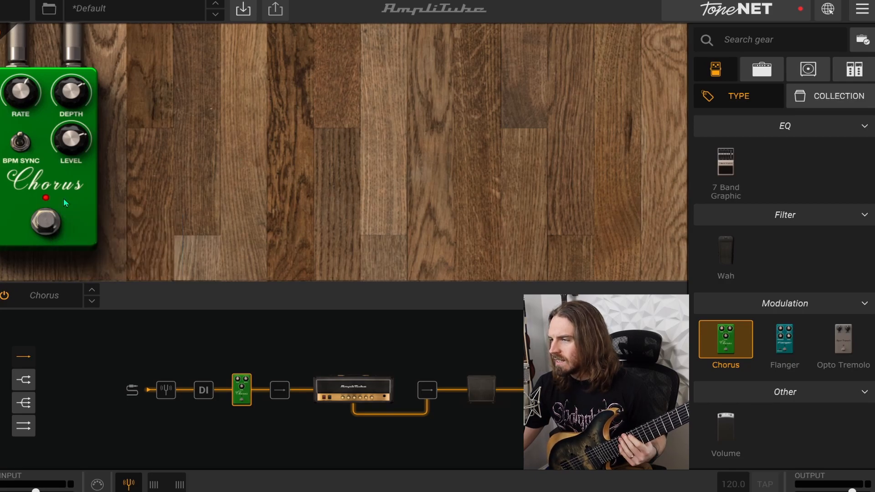
{"action": "left_click", "coordinate": [92, 301]}
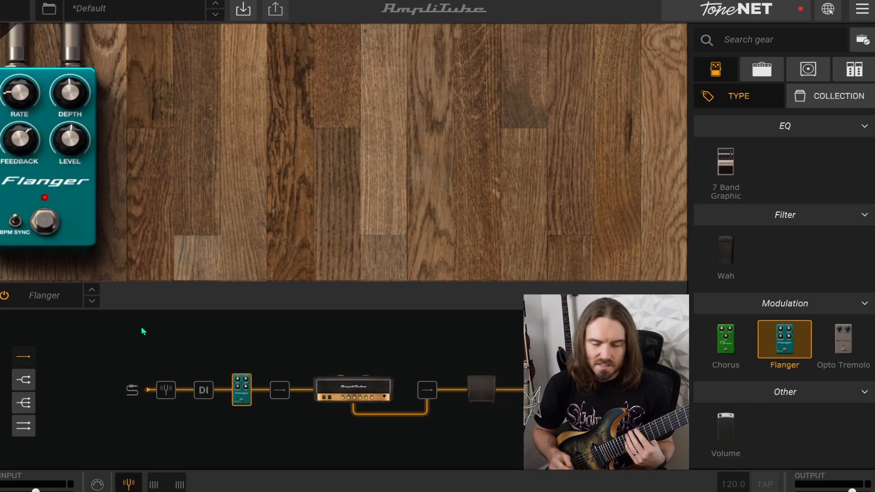
Toggle the Flanger's bypass to compare the sound and raise its Rate, Depth and Feedback.
{"action": "left_click", "coordinate": [44, 218]}
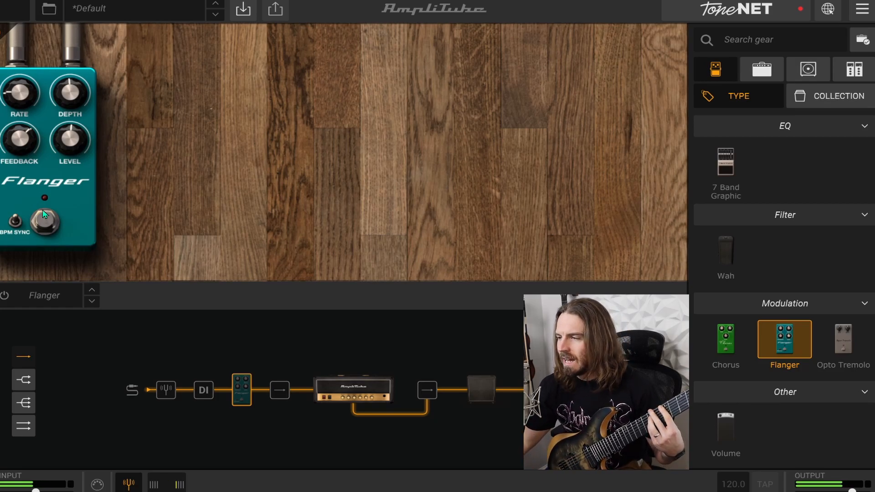
{"action": "left_click", "coordinate": [49, 223]}
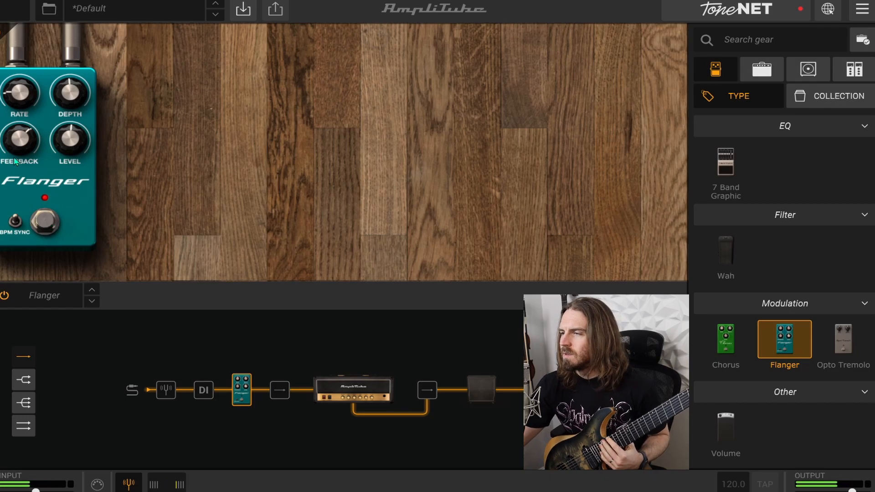
{"action": "left_click_drag", "start_coordinate": [28, 100], "coordinate": [81, 103]}
{"action": "left_click_drag", "start_coordinate": [20, 138], "coordinate": [22, 126]}
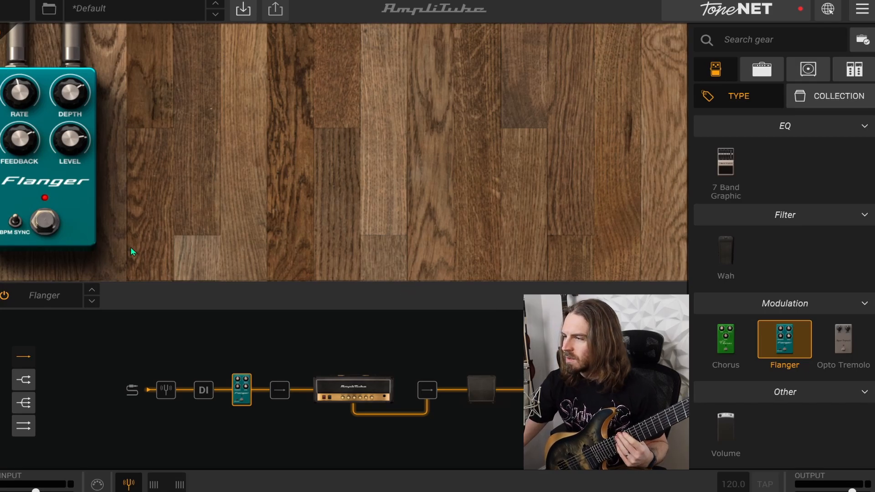
Remove the Flanger from the signal chain and add the Opto Tremolo pedal in front of the amp instead.
{"action": "right_click", "coordinate": [238, 392]}
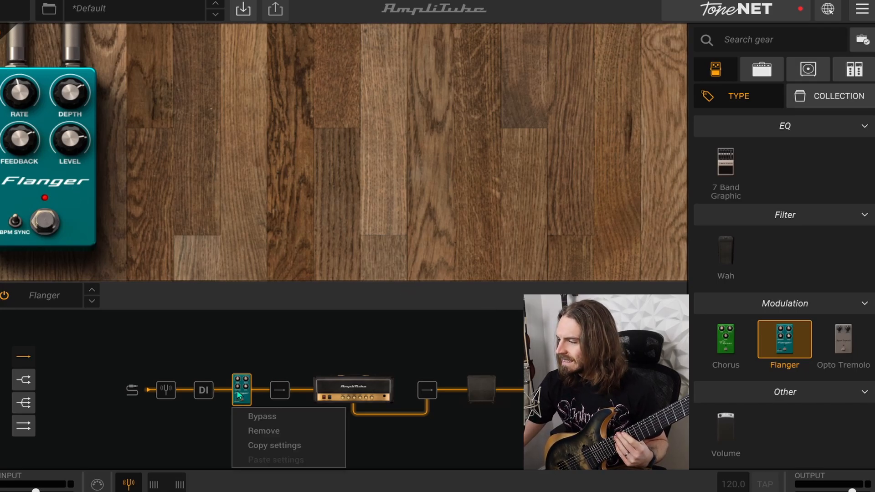
{"action": "left_click", "coordinate": [253, 434]}
{"action": "left_click", "coordinate": [723, 77]}
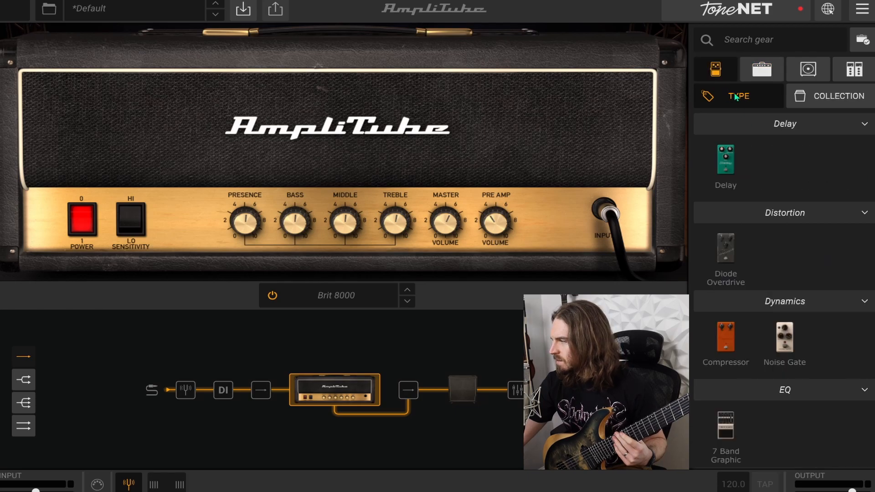
{"action": "scroll", "coordinate": [832, 400], "scroll_direction": "down", "scroll_amount": 5}
{"action": "left_click_drag", "start_coordinate": [847, 347], "coordinate": [241, 390]}
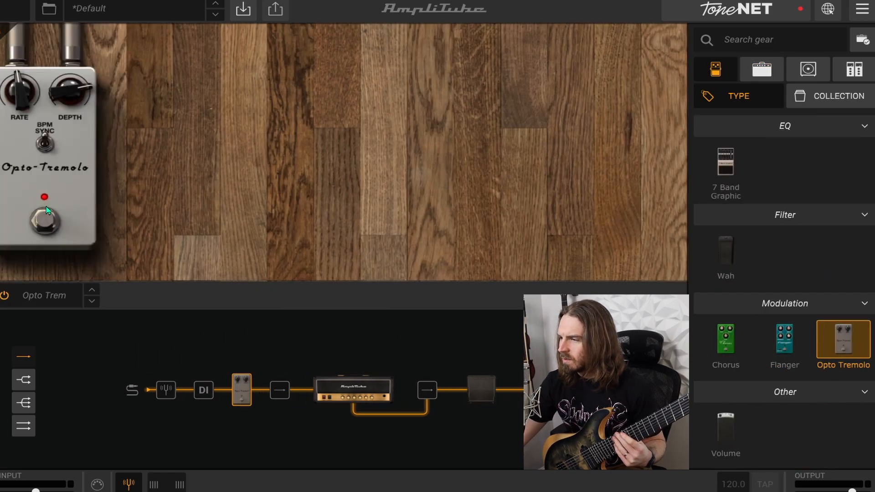
Set the Opto Tremolo's Rate to 1/8 and toggle the pedal on and off to compare, leaving it bypassed.
{"action": "left_click_drag", "start_coordinate": [21, 91], "coordinate": [26, 58]}
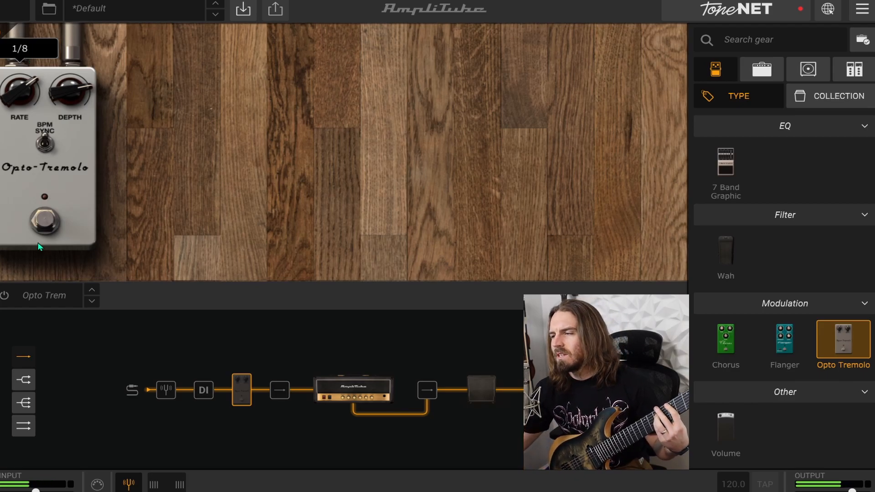
{"action": "left_click", "coordinate": [56, 221]}
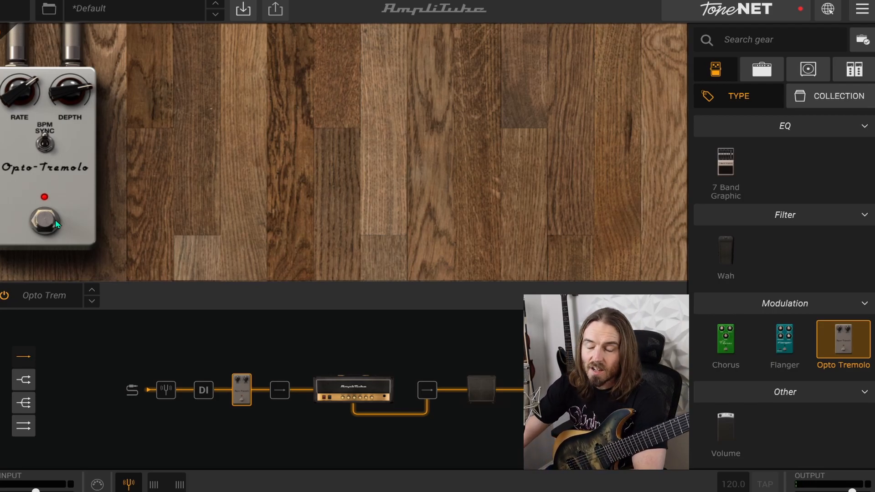
{"action": "left_click", "coordinate": [55, 219]}
Add the Volume pedal after the Opto Tremolo and move its treadle to 100%.
{"action": "left_click_drag", "start_coordinate": [733, 433], "coordinate": [188, 154]}
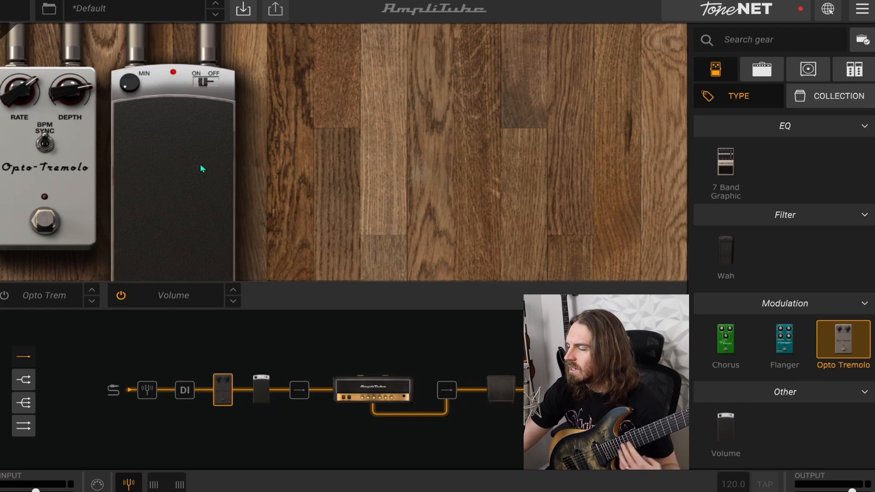
{"action": "left_click_drag", "start_coordinate": [202, 171], "coordinate": [208, 23]}
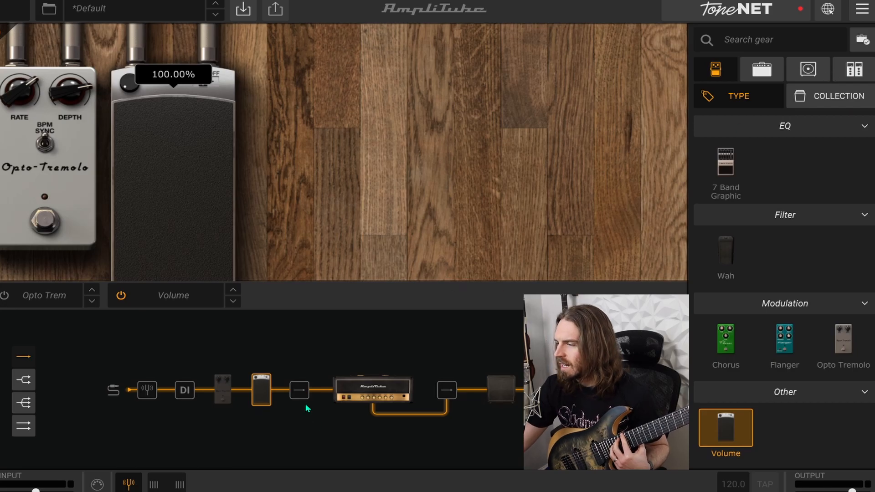
Remove the Volume and Opto Tremolo pedals from the signal chain.
{"action": "right_click", "coordinate": [266, 391]}
{"action": "left_click", "coordinate": [279, 430]}
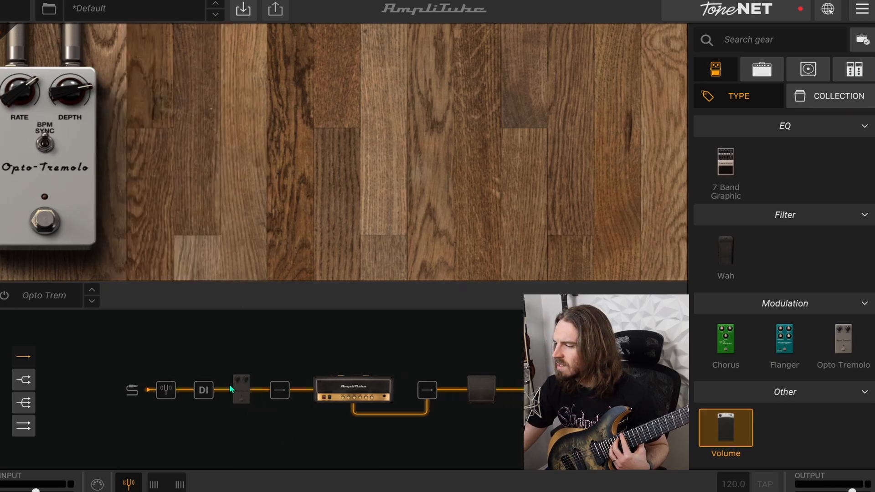
{"action": "right_click", "coordinate": [246, 397]}
{"action": "left_click", "coordinate": [255, 431]}
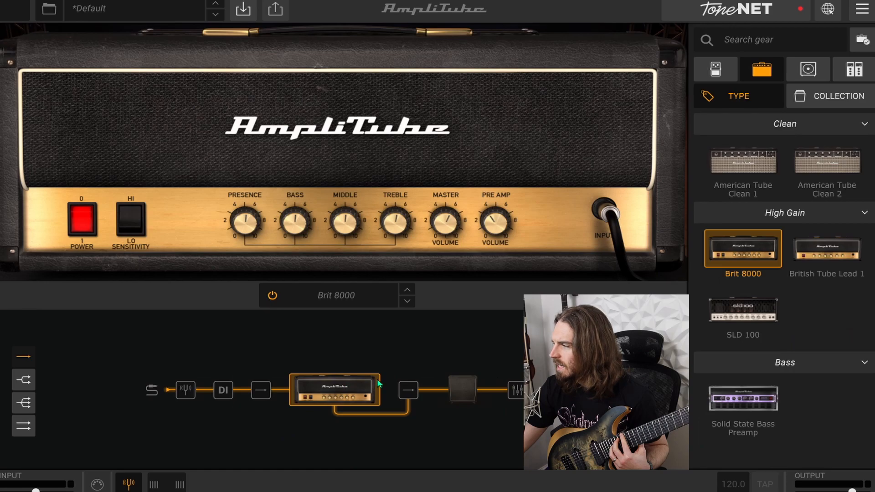
Browse the available speaker cabinets and load the 1x12 Open Vintage in place of the current one.
{"action": "left_click", "coordinate": [806, 72]}
{"action": "scroll", "coordinate": [787, 214], "scroll_direction": "down", "scroll_amount": 3}
{"action": "scroll", "coordinate": [786, 215], "scroll_direction": "up", "scroll_amount": 3}
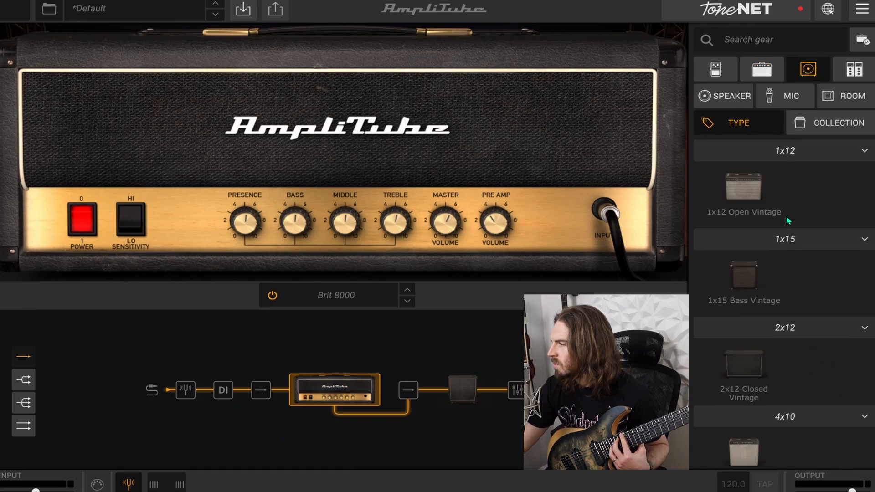
{"action": "left_click", "coordinate": [751, 186]}
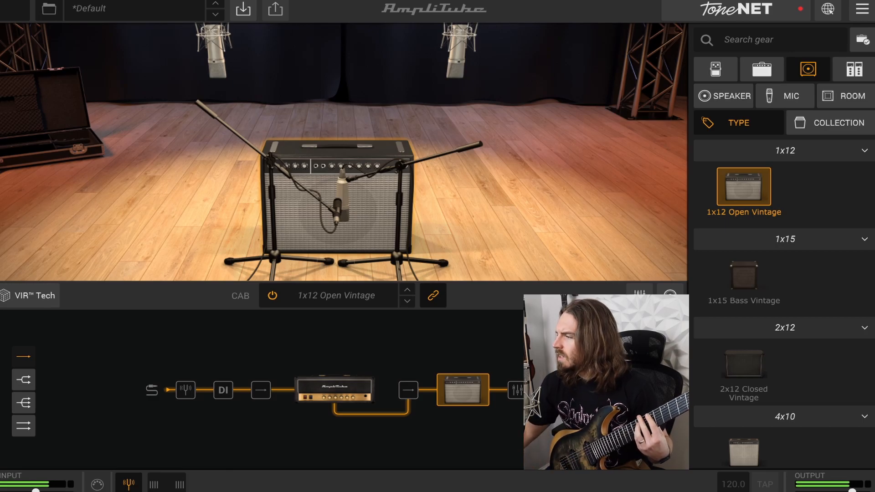
Audition the 2x12 Closed Vintage cabinet, followed by the 4x10 Open Vintage.
{"action": "scroll", "coordinate": [830, 221], "scroll_direction": "down", "scroll_amount": 2}
{"action": "left_click", "coordinate": [746, 290]}
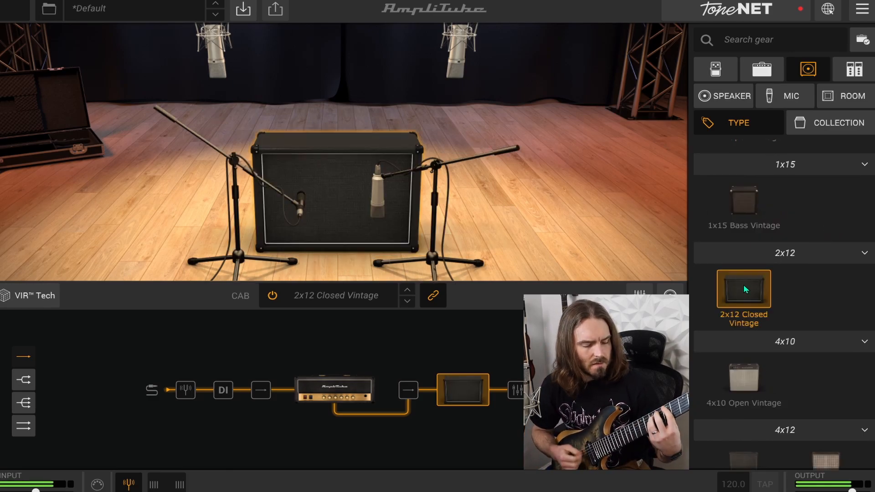
{"action": "scroll", "coordinate": [746, 290], "scroll_direction": "down", "scroll_amount": 3}
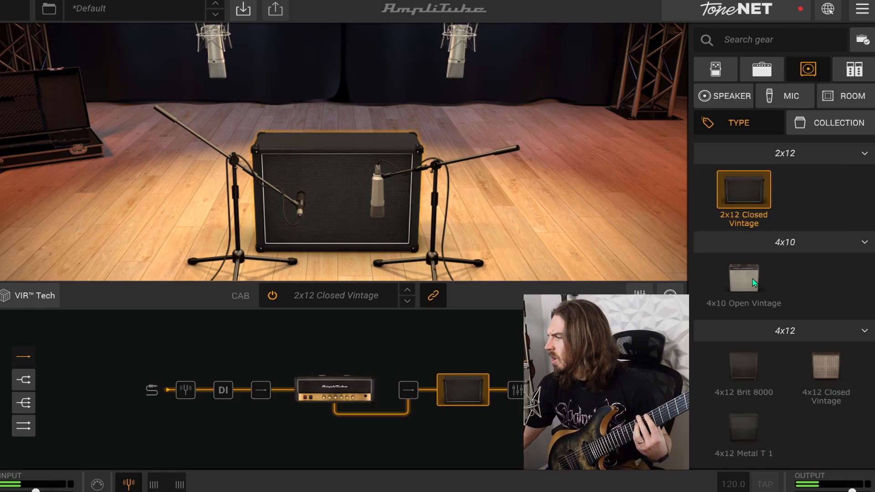
{"action": "left_click", "coordinate": [753, 282]}
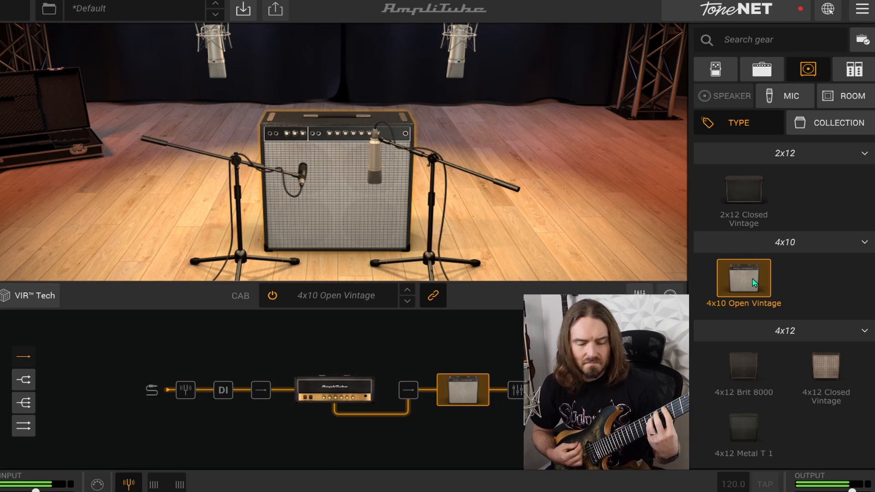
Audition the 4x12 Brit 8000 and 4x12 Closed Vintage cabinets, ending with the 4x12 Metal T 1 loaded.
{"action": "left_click", "coordinate": [751, 372]}
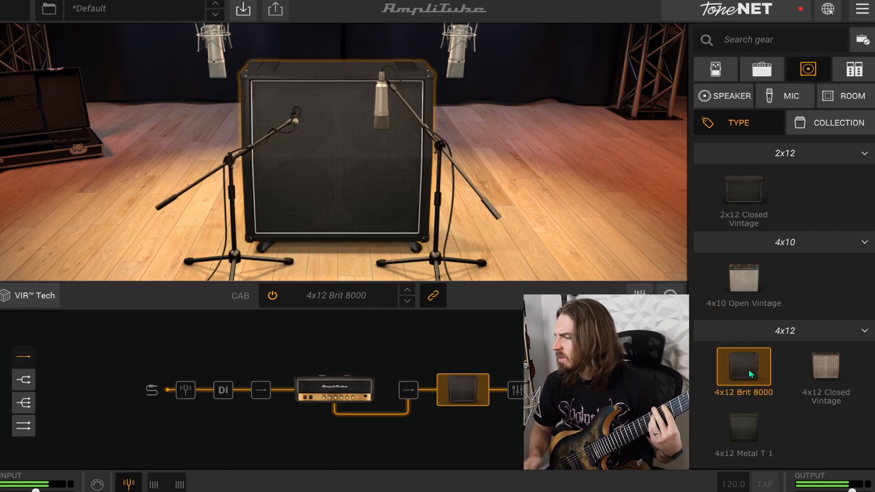
{"action": "left_click", "coordinate": [836, 367]}
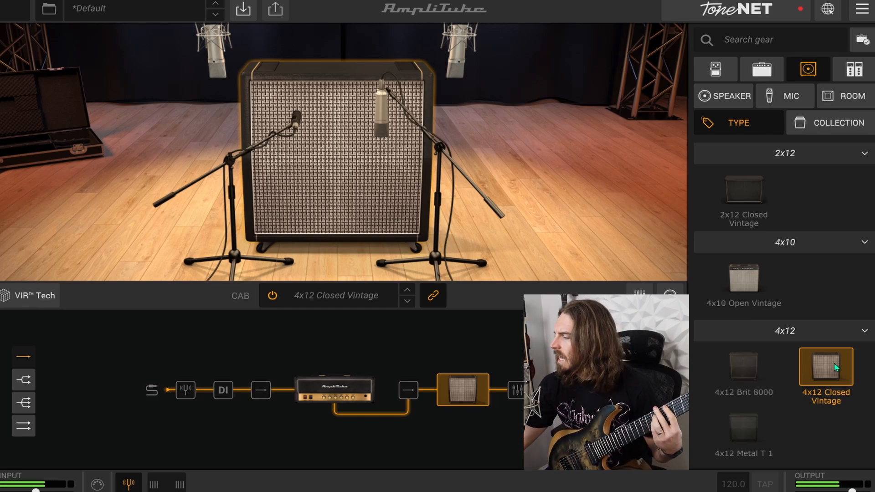
{"action": "left_click", "coordinate": [749, 432]}
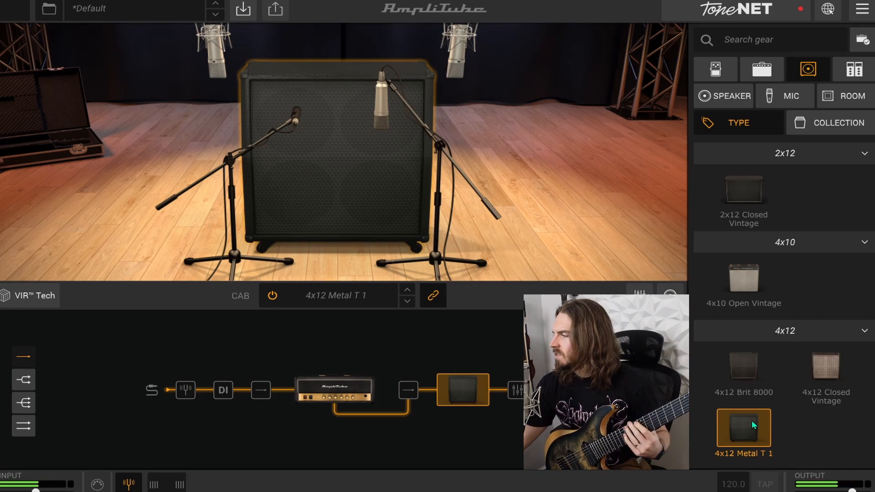
Reposition the microphones on the 4x12 Metal T 1, moving mic 2 lower and outward and the Dynamic 57 slightly lower.
{"action": "left_click_drag", "start_coordinate": [378, 109], "coordinate": [333, 162]}
{"action": "left_click_drag", "start_coordinate": [303, 121], "coordinate": [281, 126]}
{"action": "left_click", "coordinate": [294, 132]}
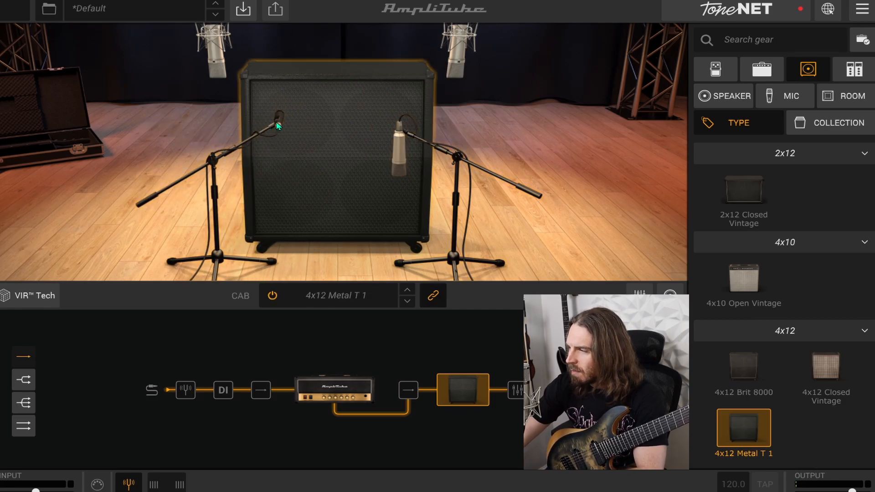
{"action": "mouse_move", "coordinate": [276, 132]}
{"action": "left_mouse_down"}
{"action": "mouse_move", "coordinate": [322, 142]}
{"action": "mouse_move", "coordinate": [282, 133]}
{"action": "left_mouse_up"}
{"action": "left_click", "coordinate": [324, 142]}
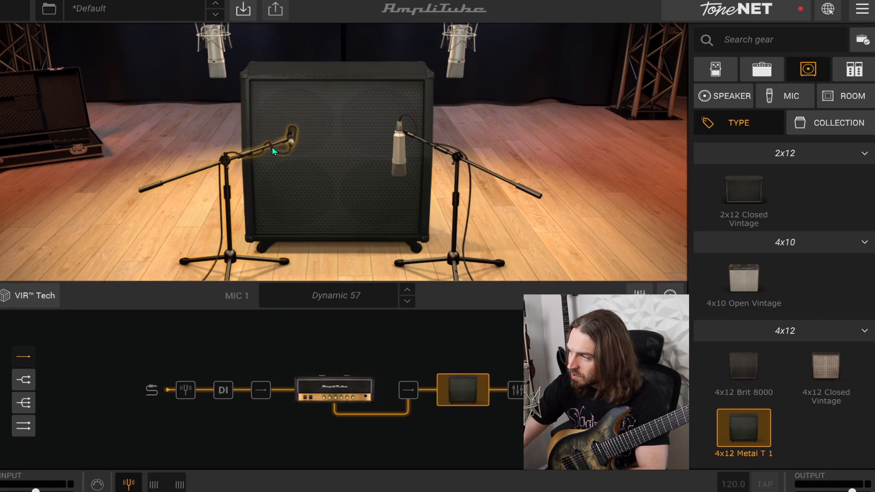
Cycle mic 1 through other microphone models, including the Vintage Dynamic 20, and set it to the Dynamic 609.
{"action": "left_click", "coordinate": [407, 301]}
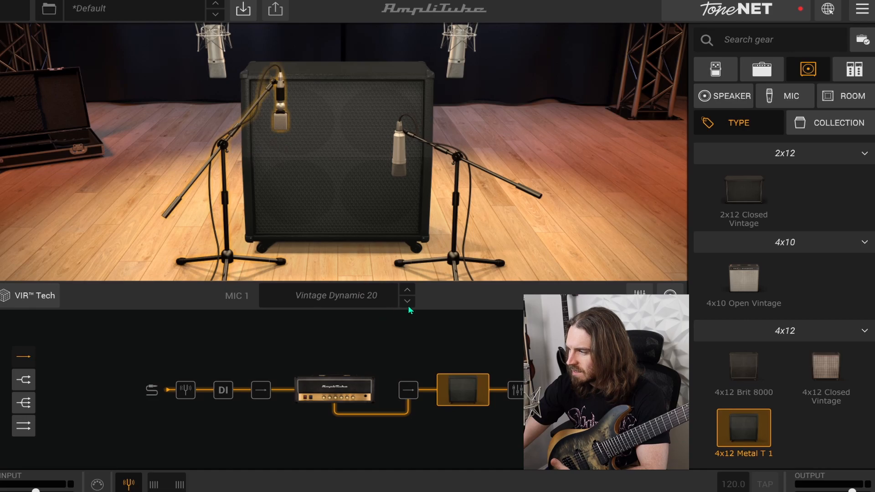
{"action": "left_click", "coordinate": [407, 302]}
{"action": "left_click", "coordinate": [407, 301]}
{"action": "left_click", "coordinate": [408, 302]}
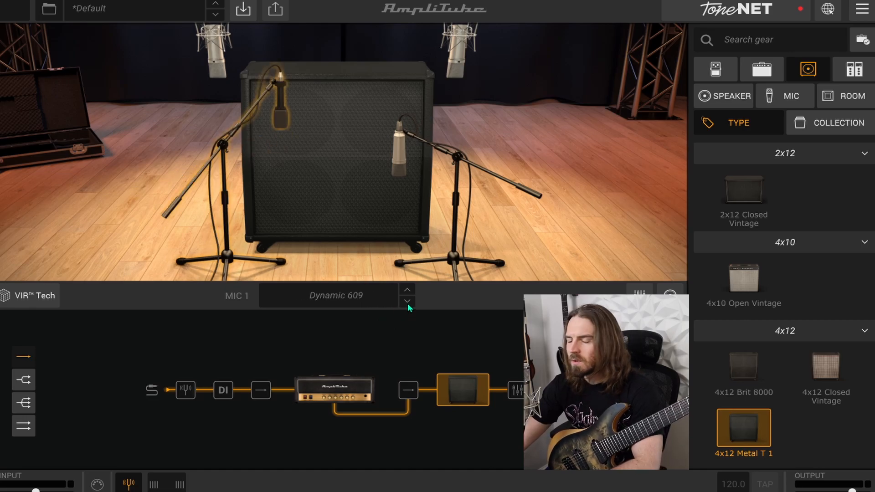